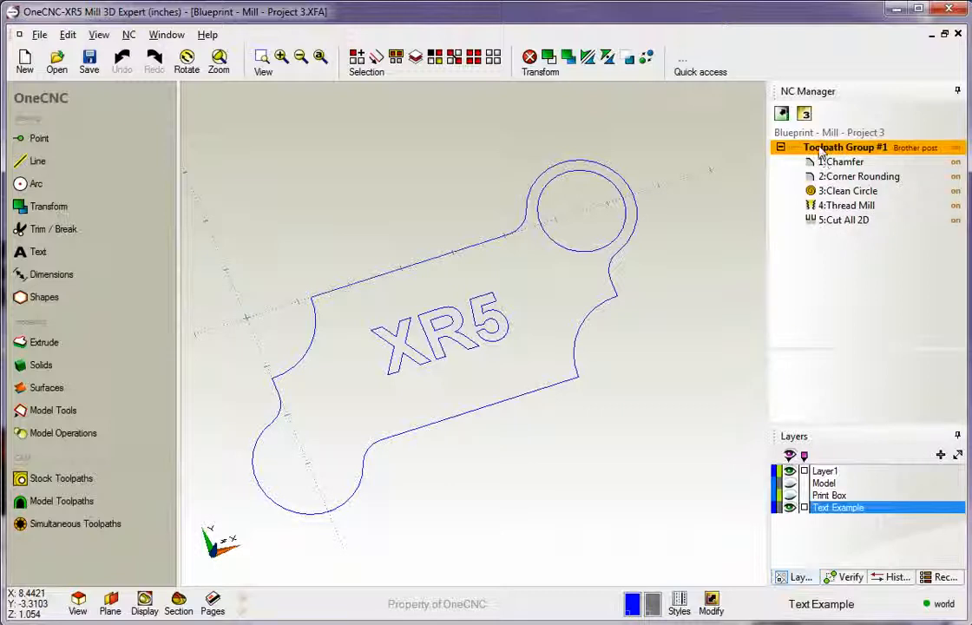
Change the description of Toolpath Group #1 to "Fadal Setup 1".
double_click(819, 152)
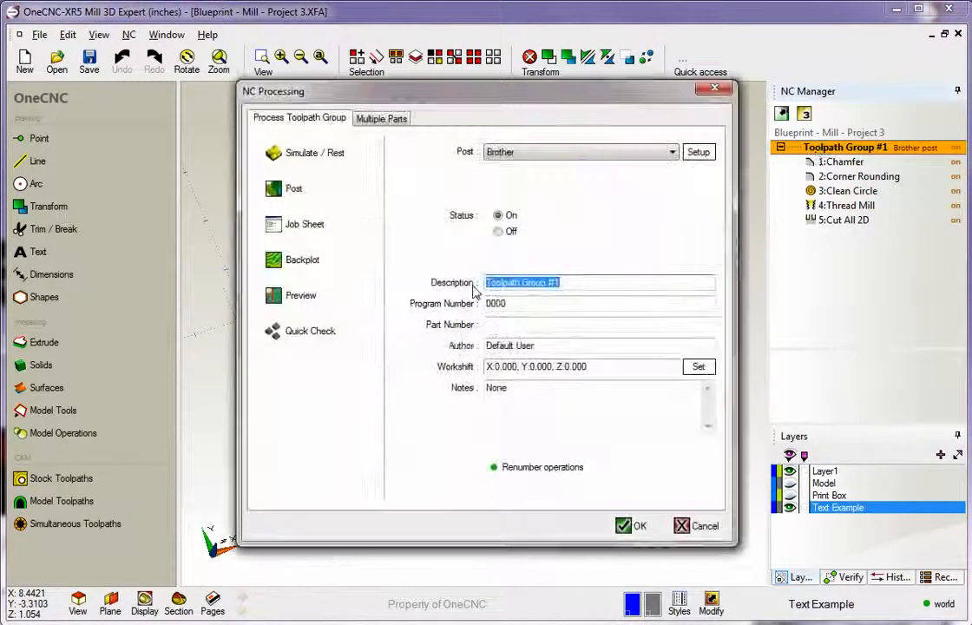
left_click(574, 282)
left_click_drag(574, 282, 486, 283)
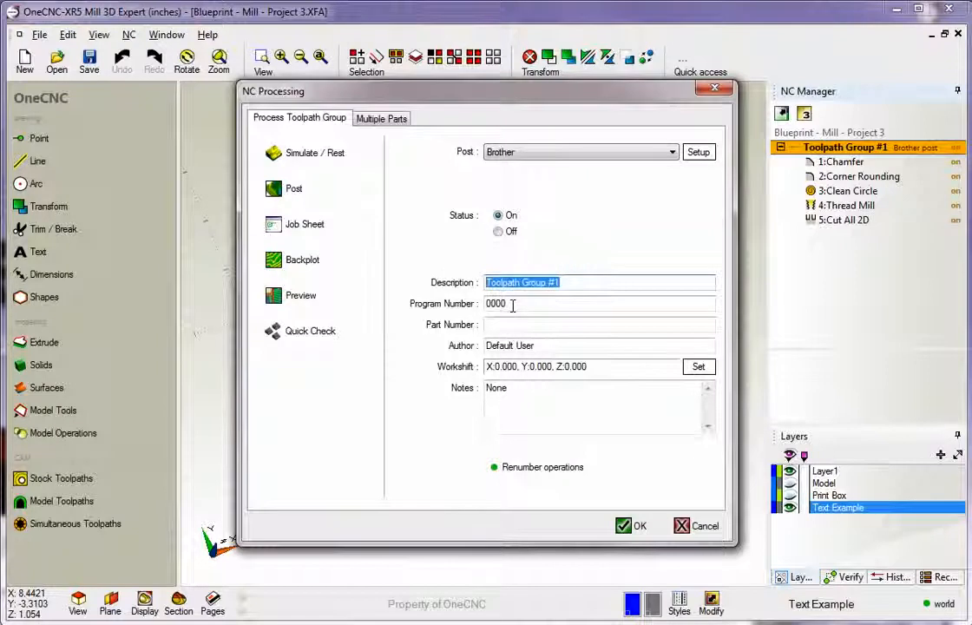
type("Fadal ")
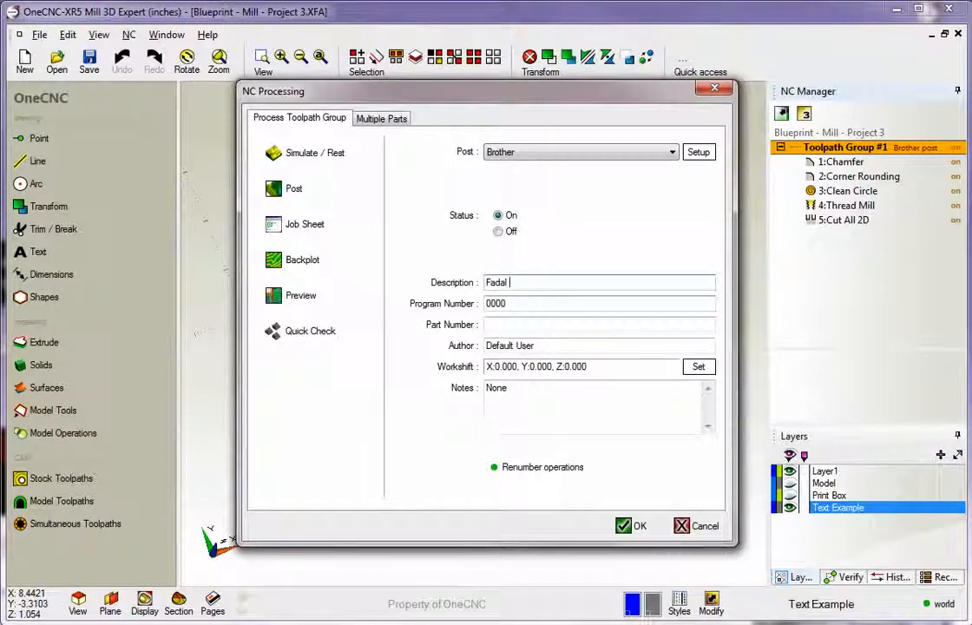
type("Setup 1")
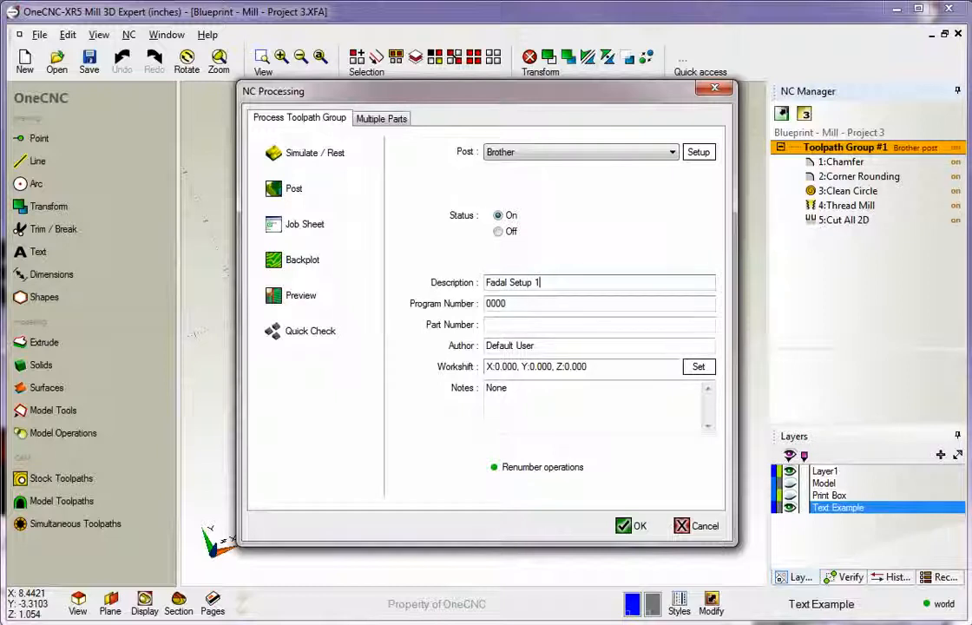
left_click(633, 524)
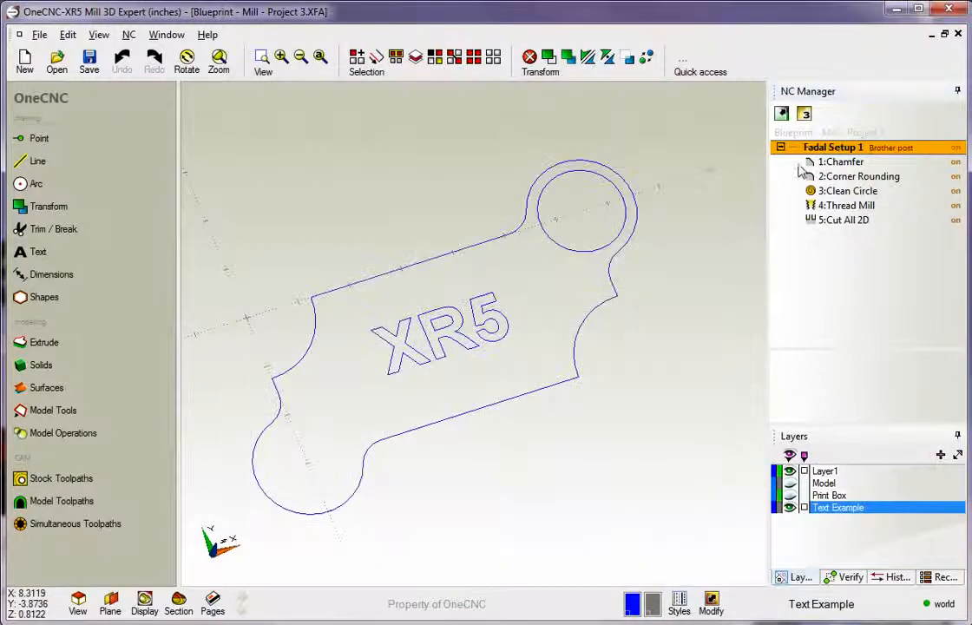
Assign the Fadal post processor to the Fadal Setup 1 toolpath group.
double_click(885, 152)
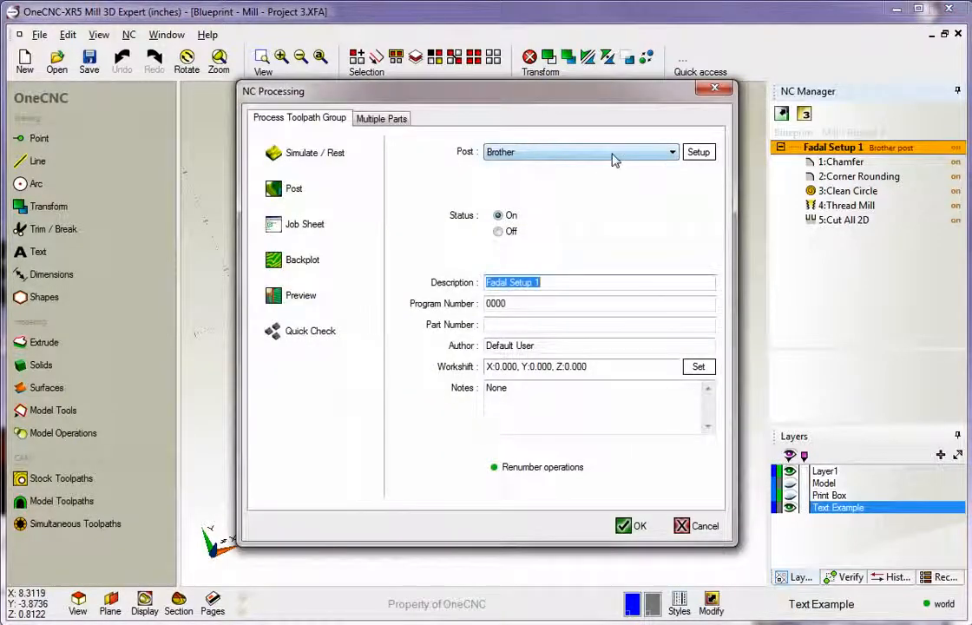
left_click(612, 156)
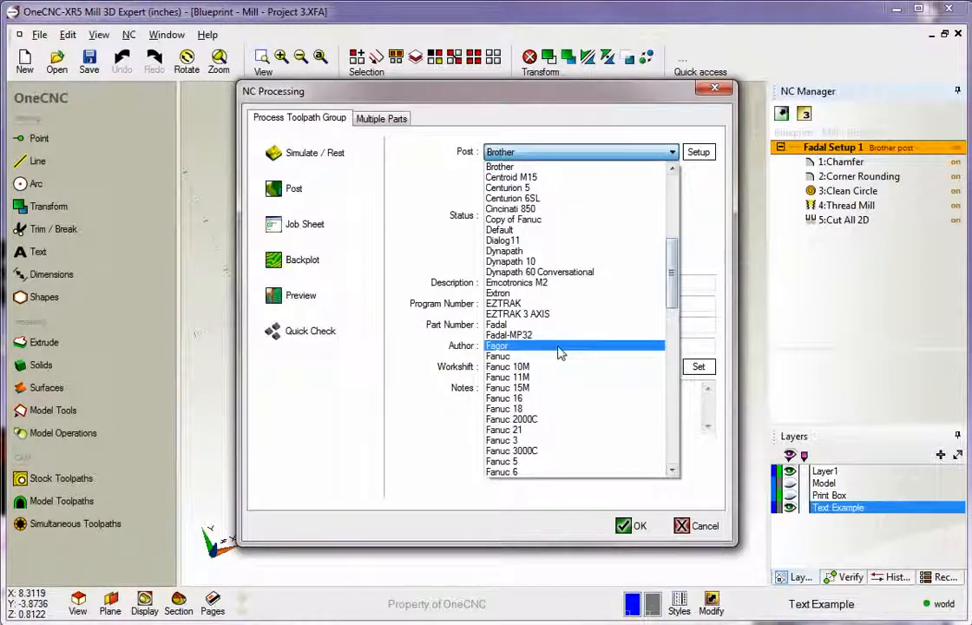
left_click(538, 323)
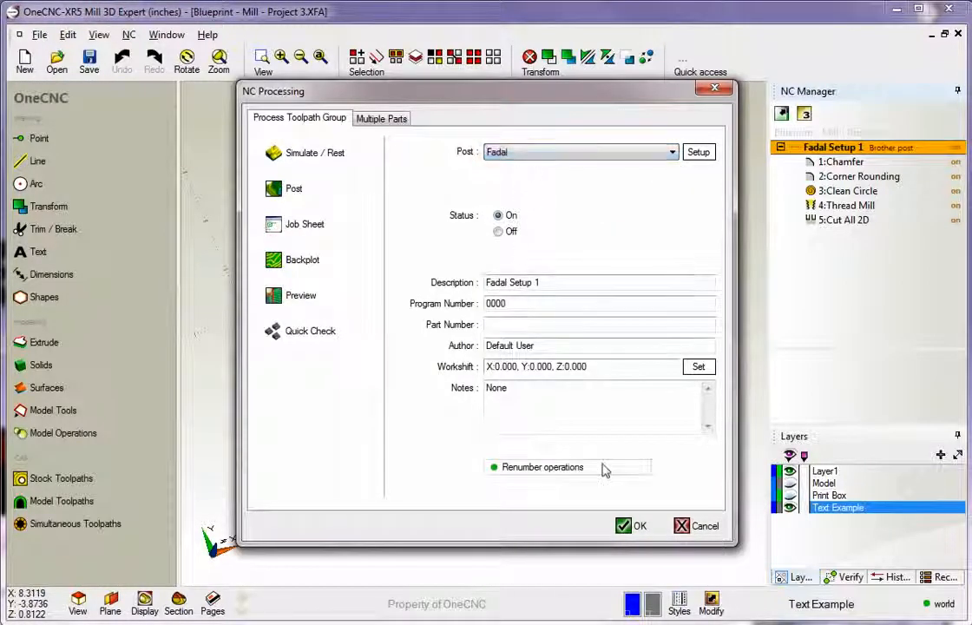
left_click(633, 525)
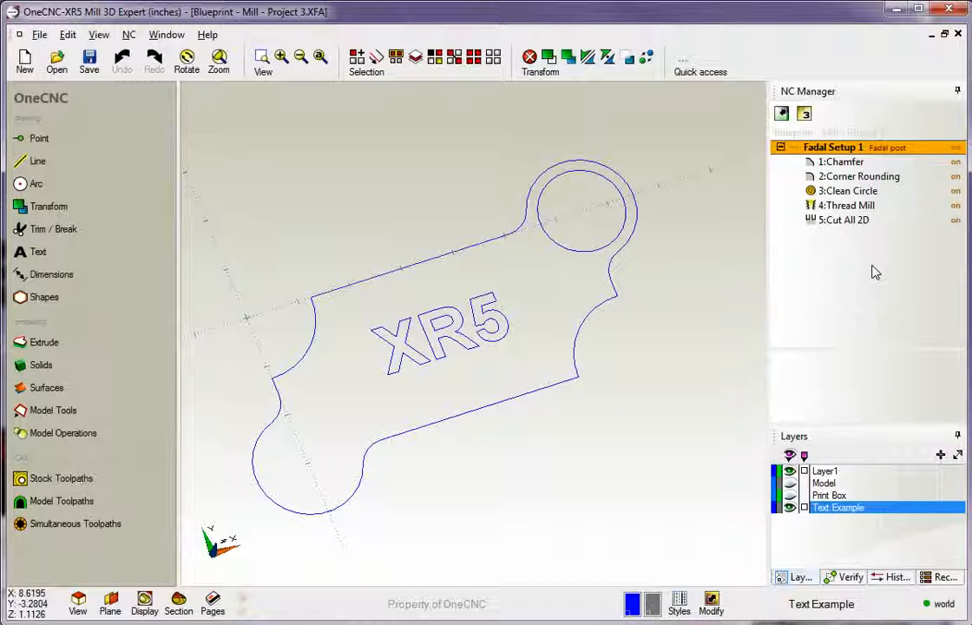
Add a new toolpath group and enter "Bridgeport Setup 2" as its description.
right_click(827, 256)
left_click(830, 261)
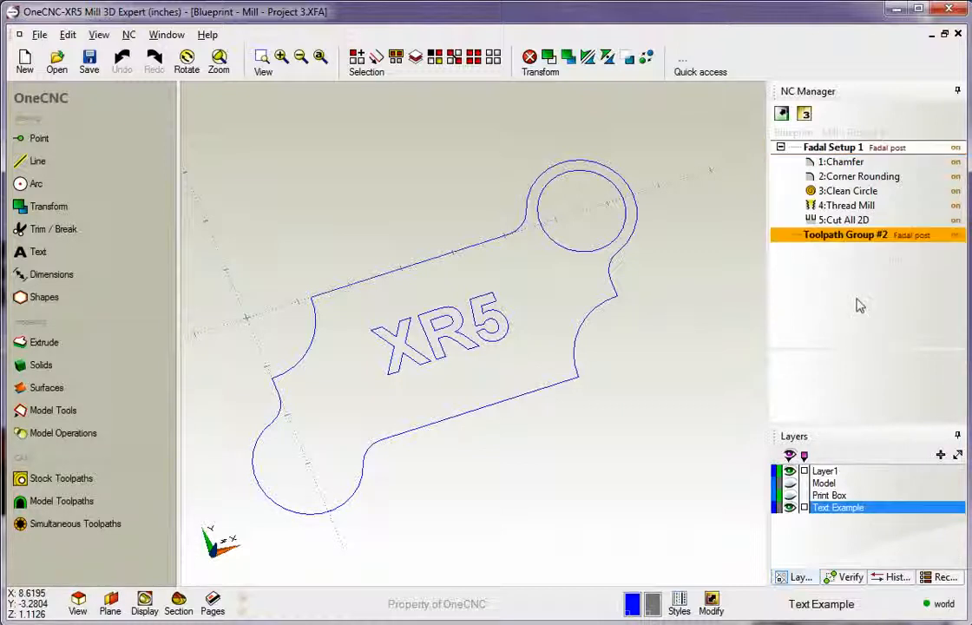
double_click(815, 236)
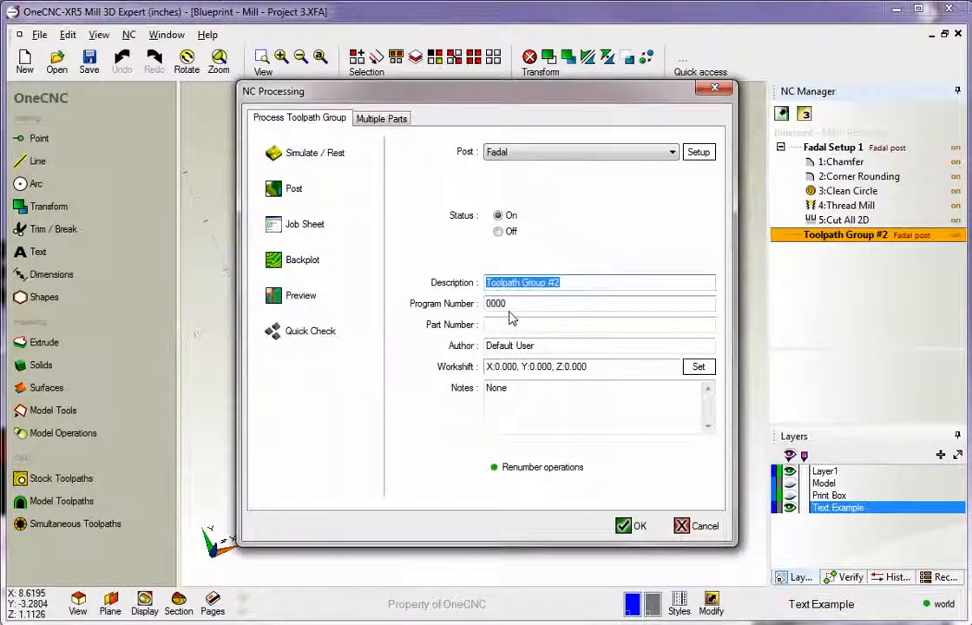
type("Bi")
type("id")
type("geport Set")
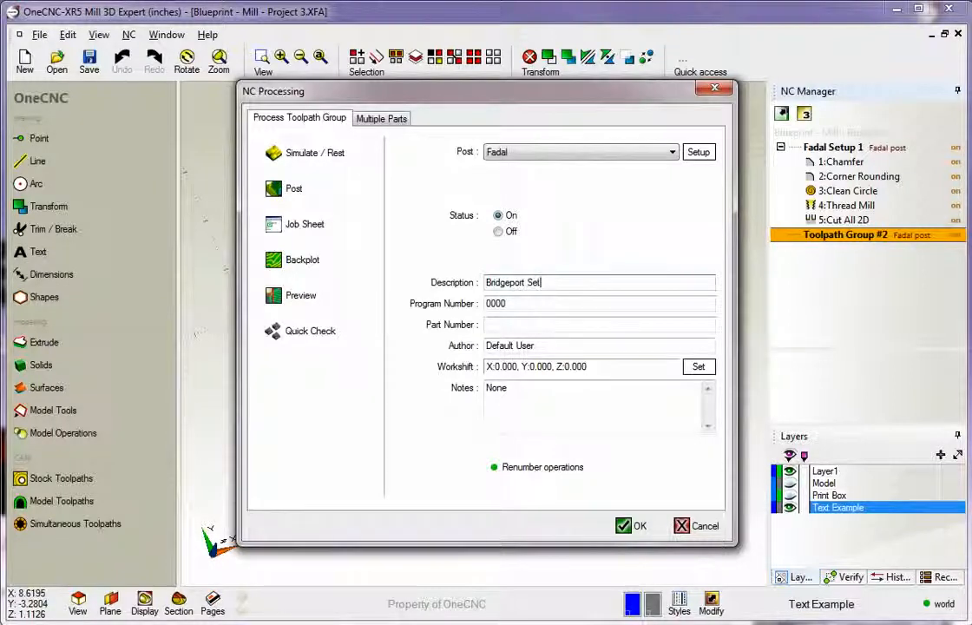
type("up 2")
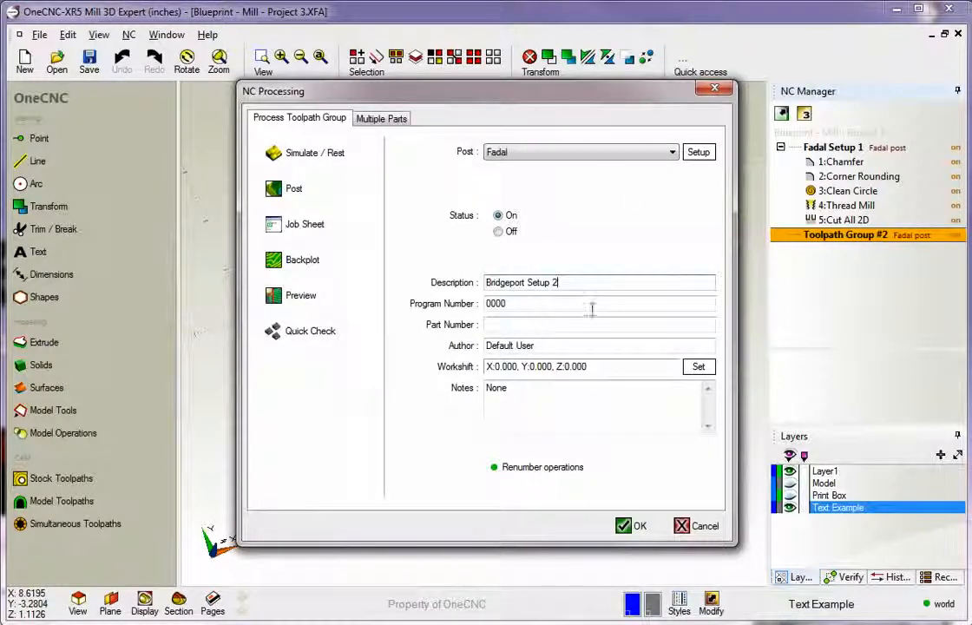
Assign the Bridgeport BPC 550 post processor to the new toolpath group.
left_click(671, 152)
left_click_drag(677, 314, 677, 247)
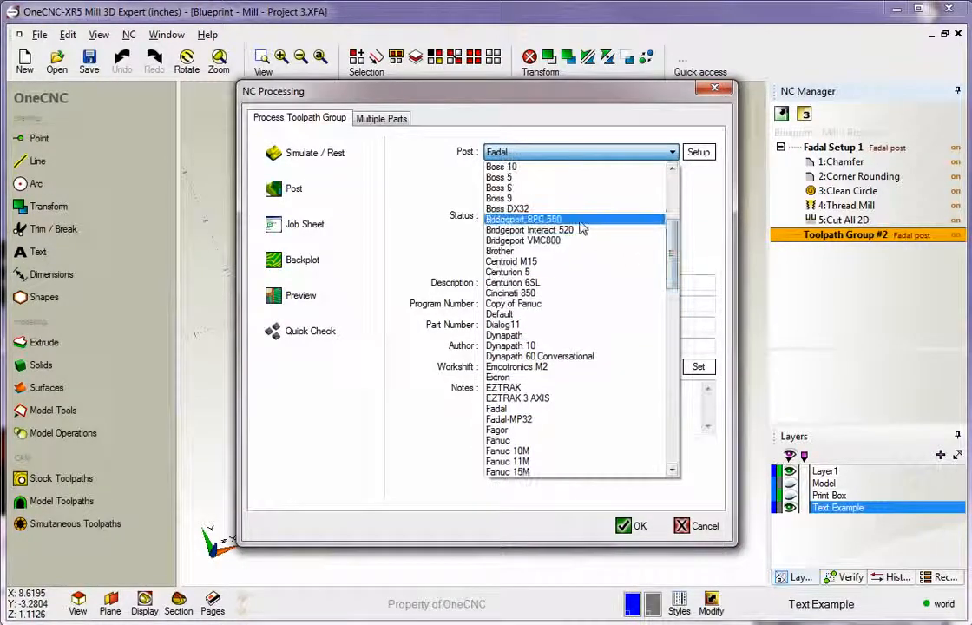
left_click(628, 219)
left_click(634, 525)
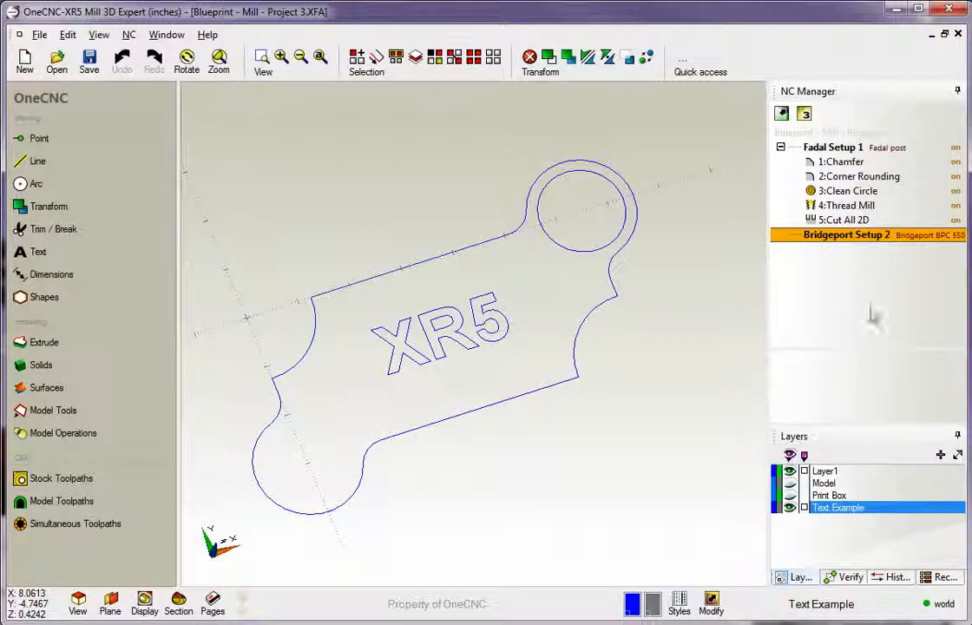
Make Fadal Setup 1 the active toolpath group and switch back to Bridgeport Setup 2.
right_click(836, 152)
left_click(854, 156)
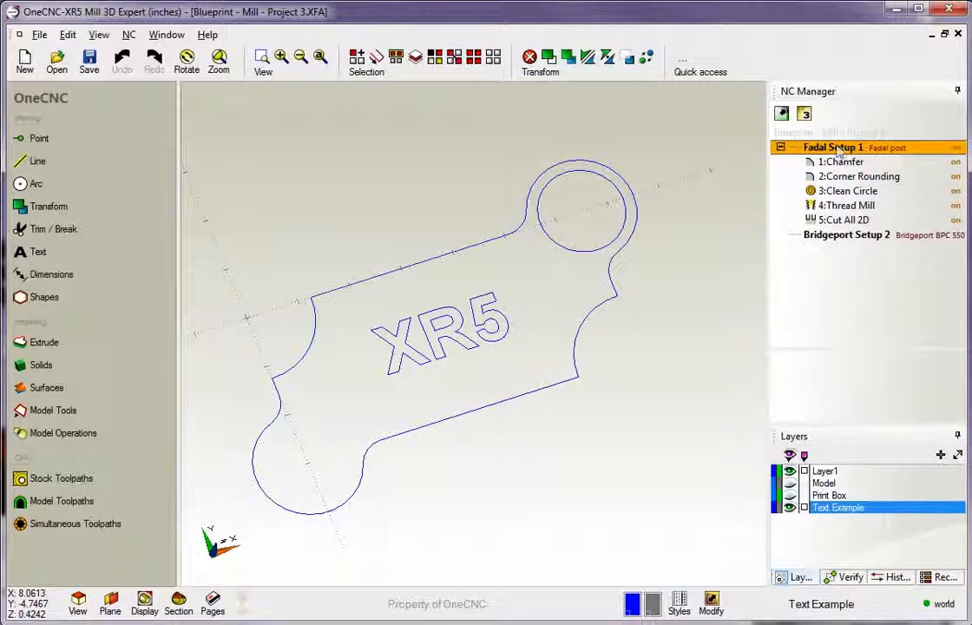
right_click(837, 240)
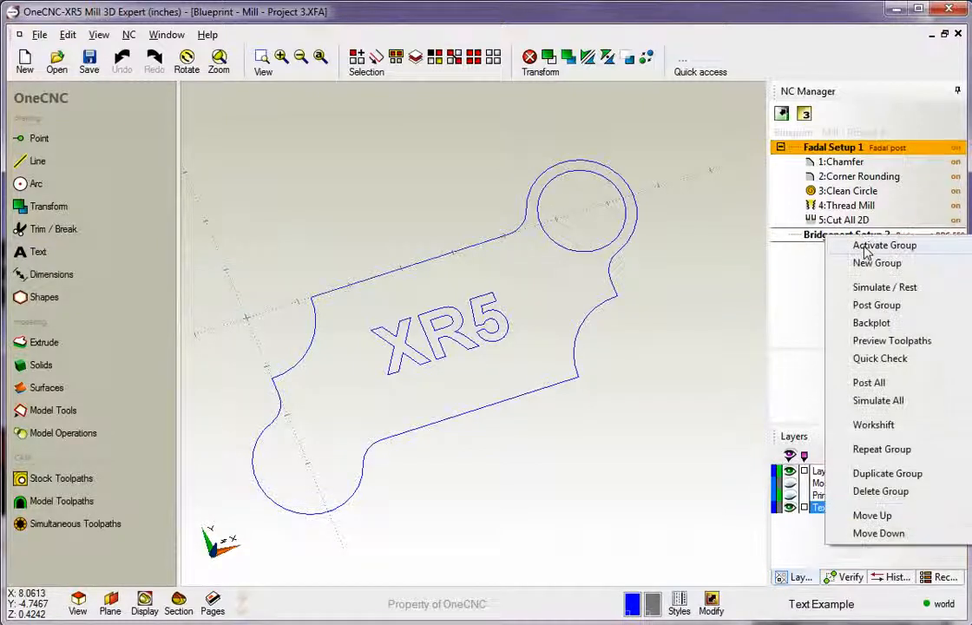
left_click(841, 246)
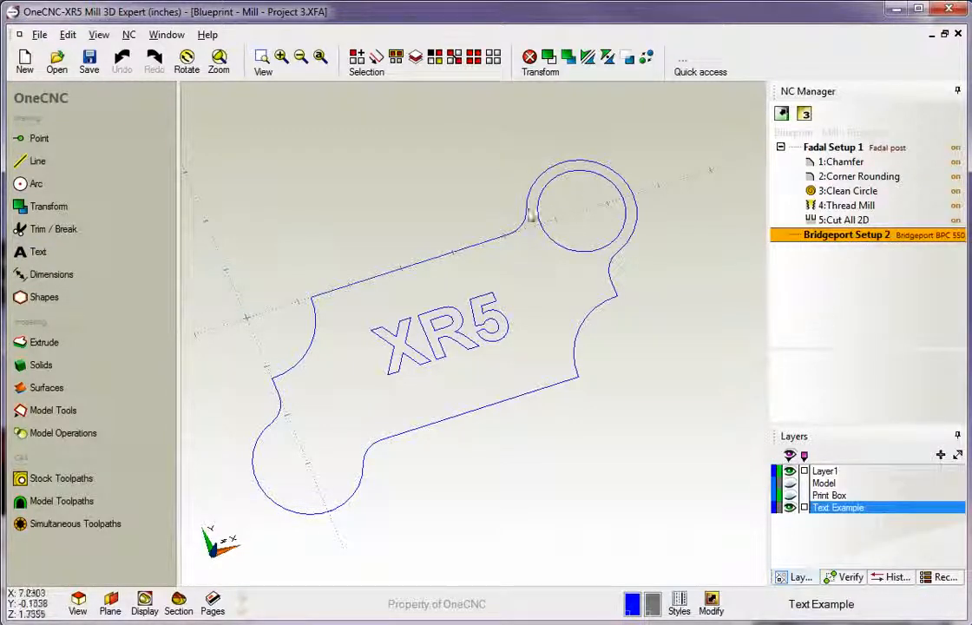
Chain the plate's whole outer contour for a Mill profile toolpath, starting from the long straight edge above the XR5 text.
left_click(50, 478)
left_click(78, 228)
left_click(420, 265)
left_click(443, 245)
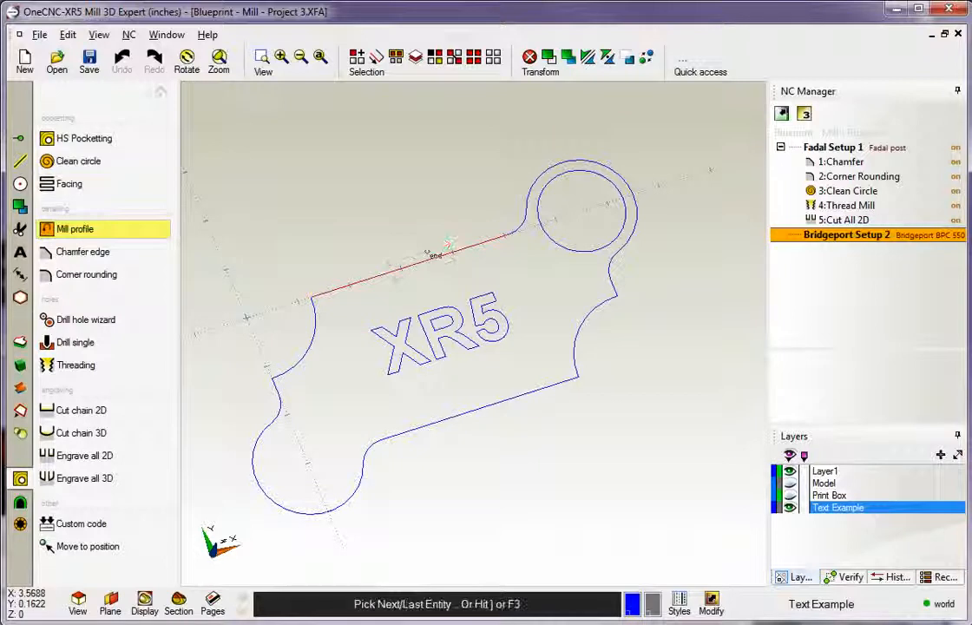
key("]")
right_click(418, 209)
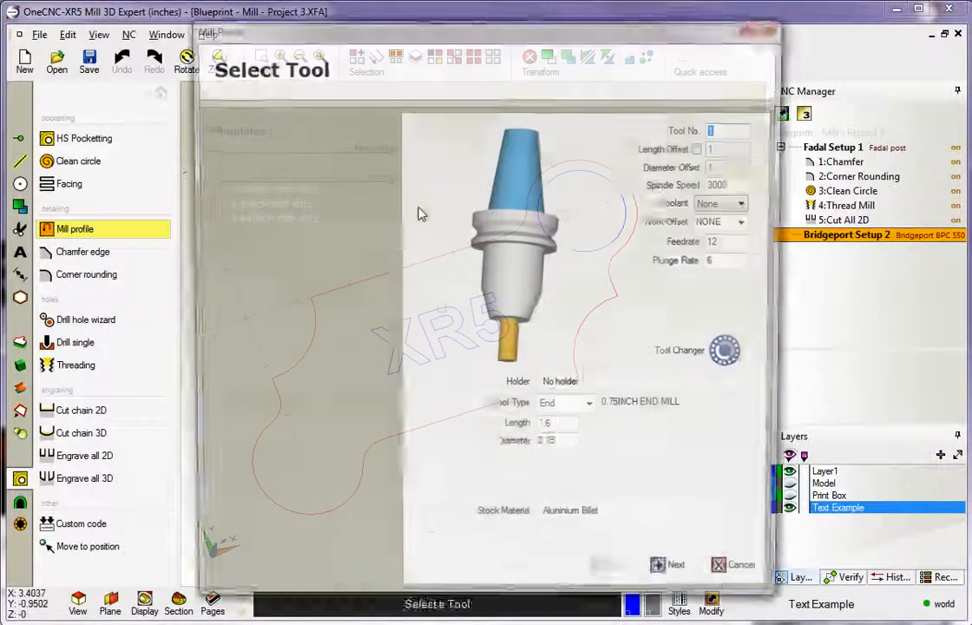
Generate the outer profile toolpath with the 0.75 inch end mill, accepting the preset clearances, final Z of -1 and no finishing.
left_click(677, 579)
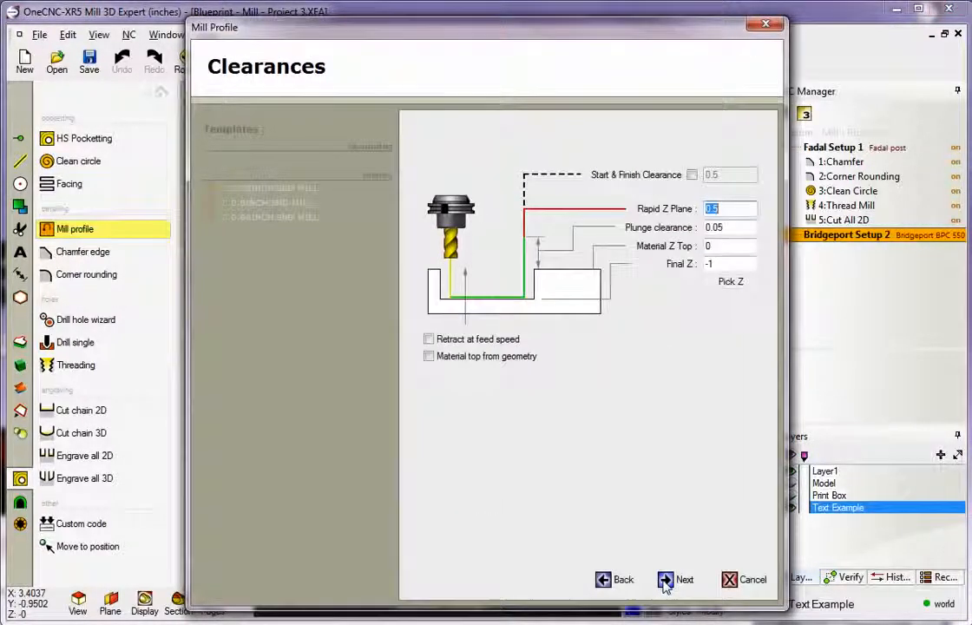
left_click(665, 581)
left_click(665, 581)
left_click(665, 581)
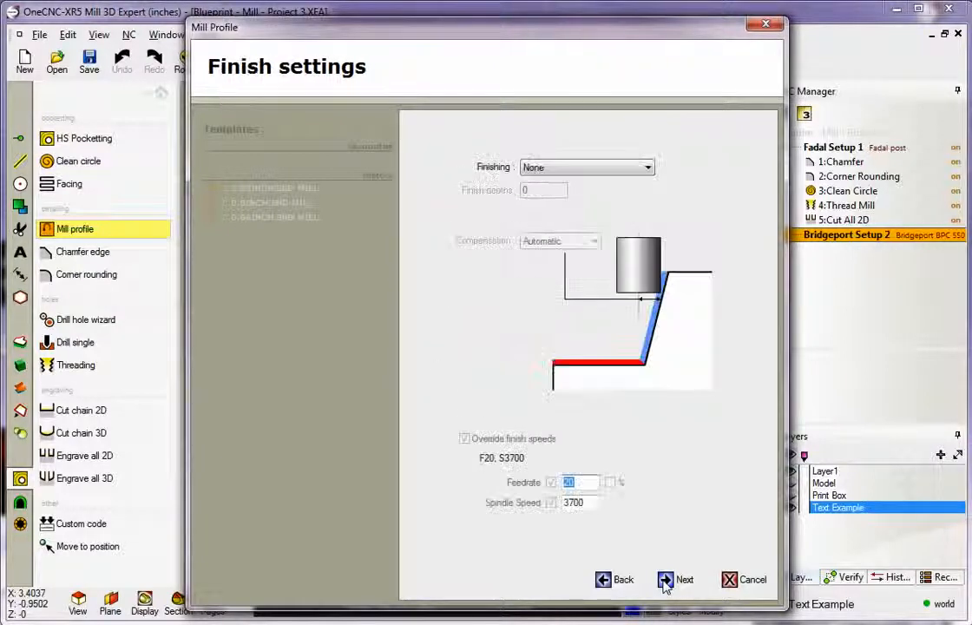
left_click(665, 581)
left_click(666, 579)
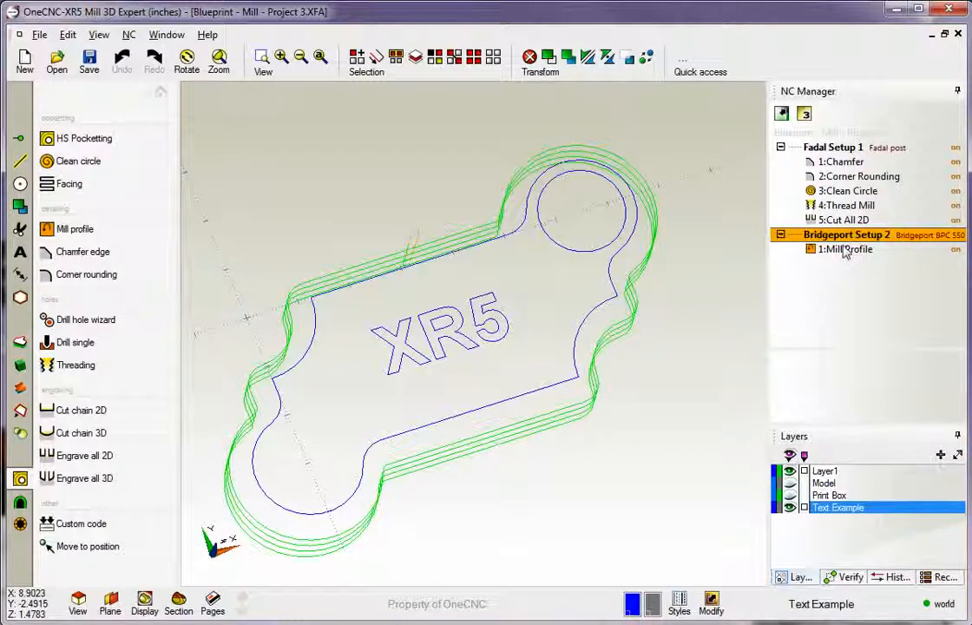
Post the Bridgeport Setup 2 group to a file named "Setup 2" in the DNC folder, and close the code after reviewing it.
right_click(845, 235)
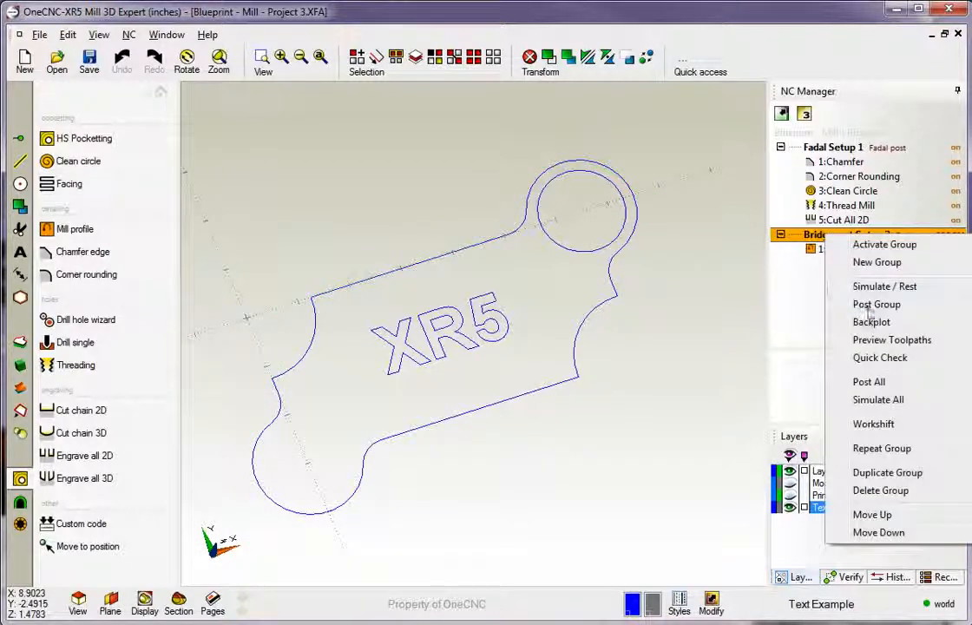
left_click(872, 306)
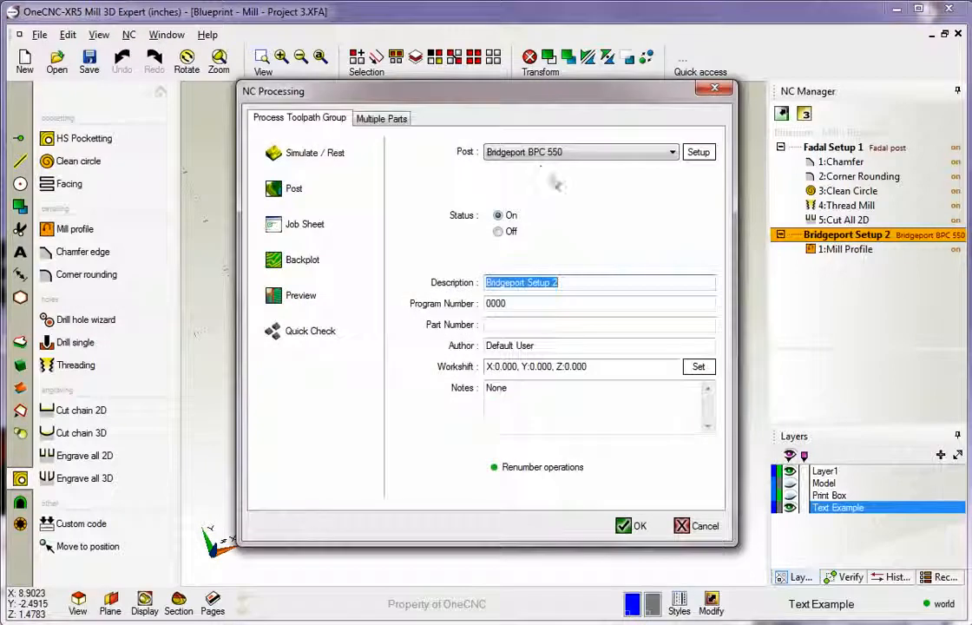
left_click(293, 189)
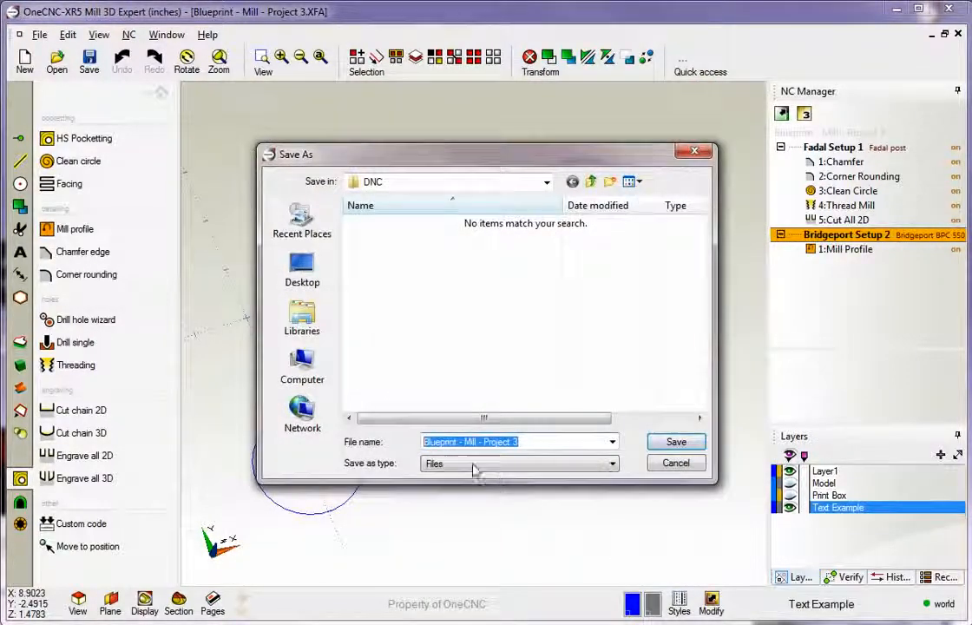
type("Setu")
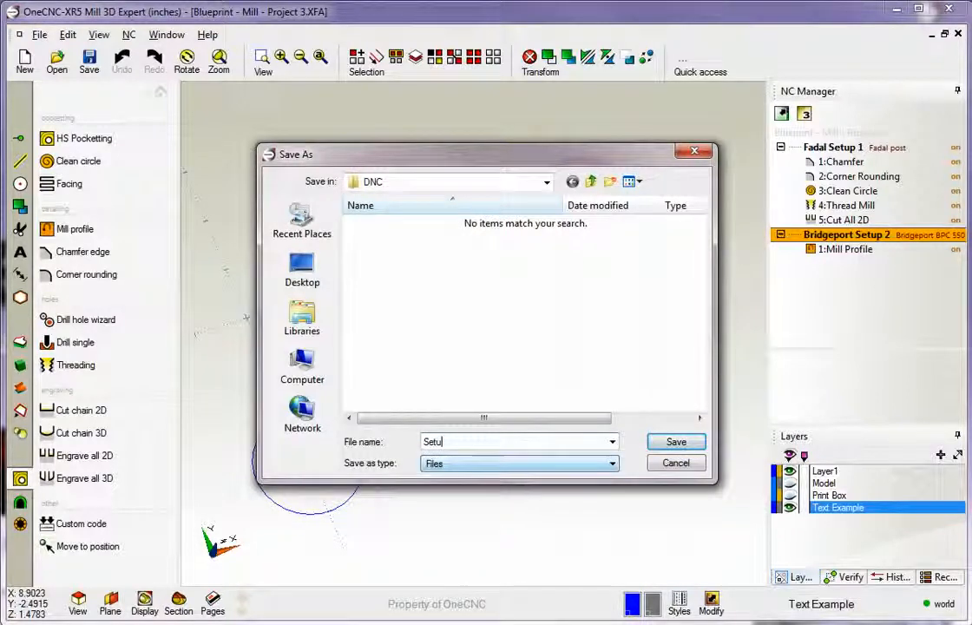
type("p 2")
left_click(676, 441)
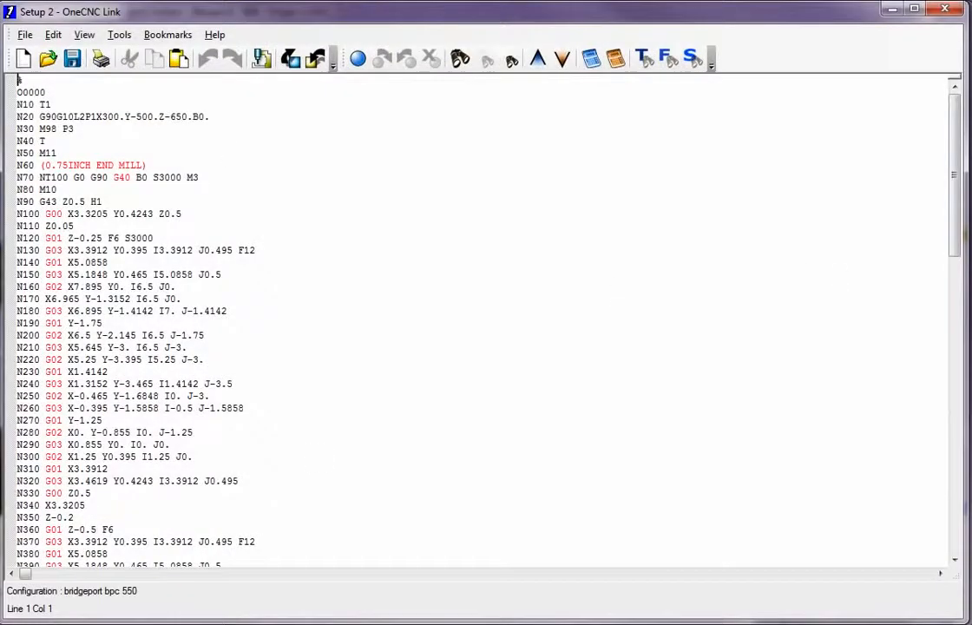
mouse_move(954, 204)
left_mouse_down()
mouse_move(955, 519)
mouse_move(957, 204)
left_mouse_up()
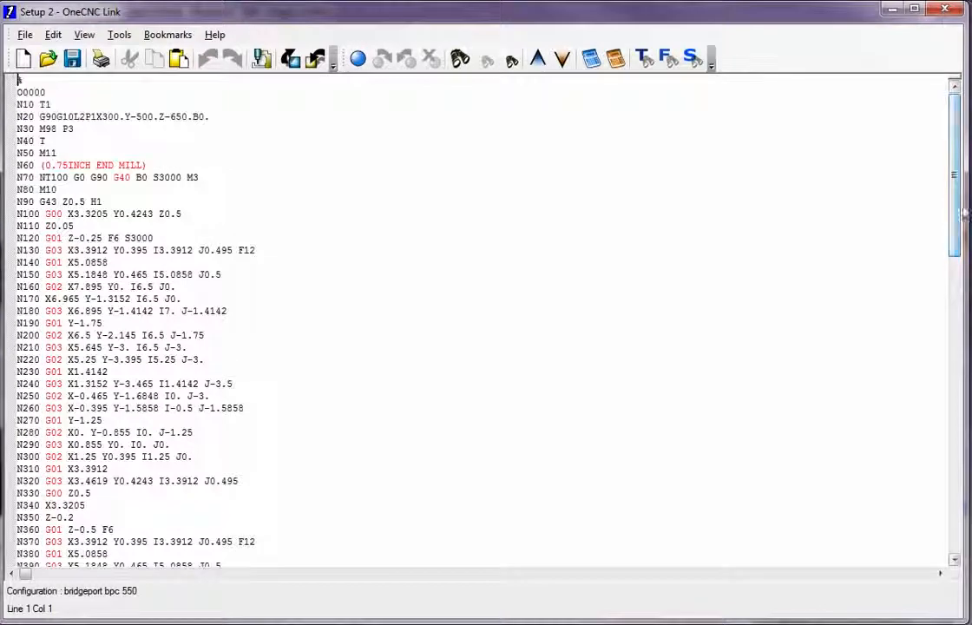
left_click(945, 10)
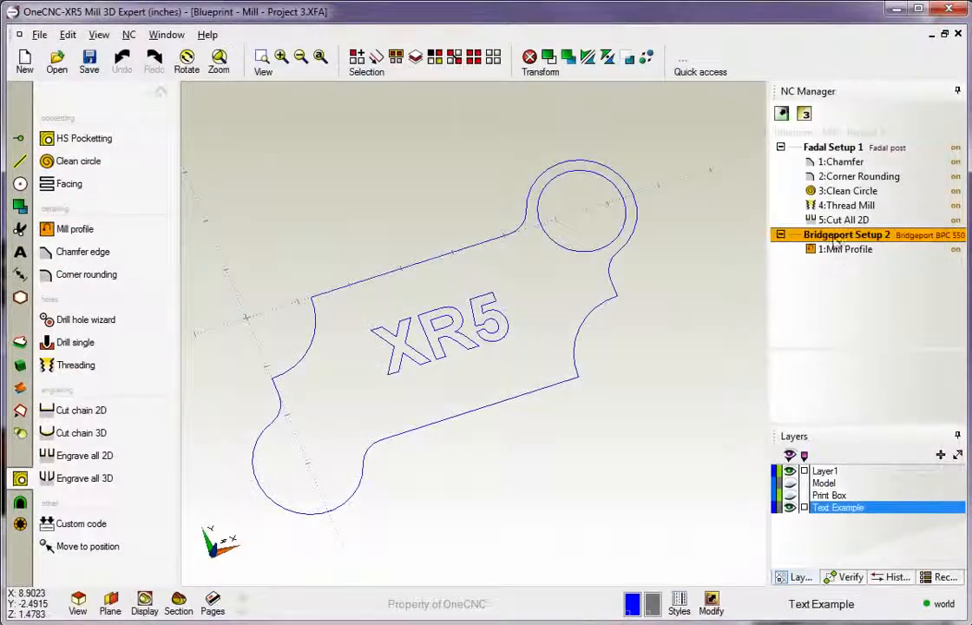
Activate the Fadal Setup 1 group and post it to a file named "Setup 1" in the DNC folder, closing the generated code.
right_click(826, 152)
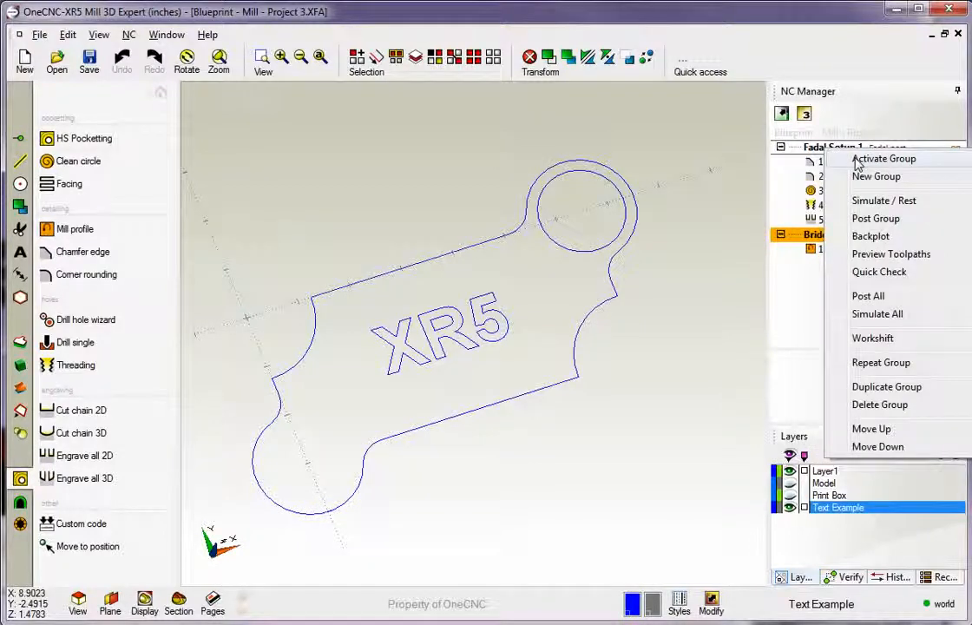
left_click(855, 157)
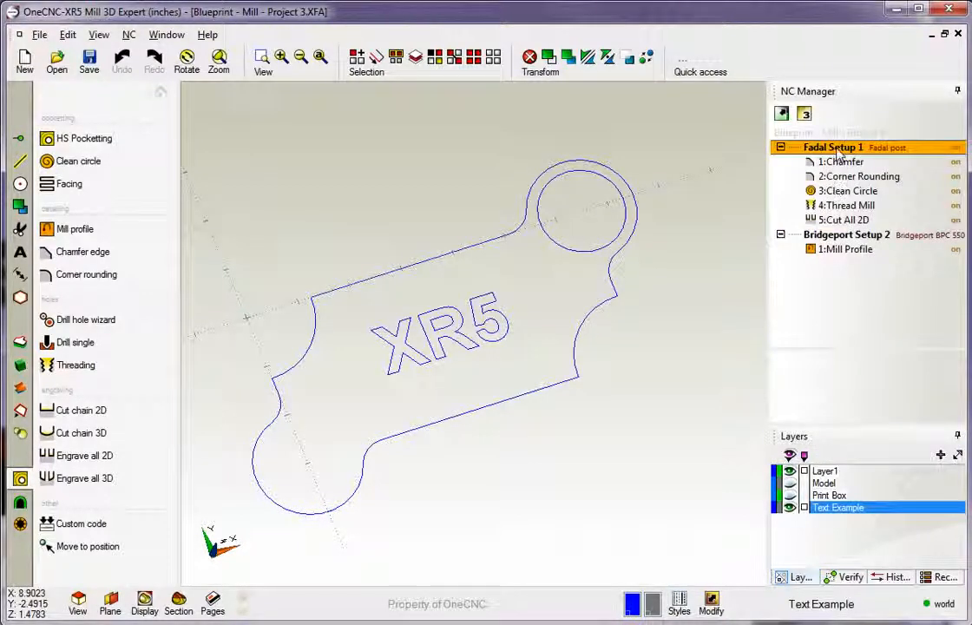
right_click(785, 150)
left_click(803, 218)
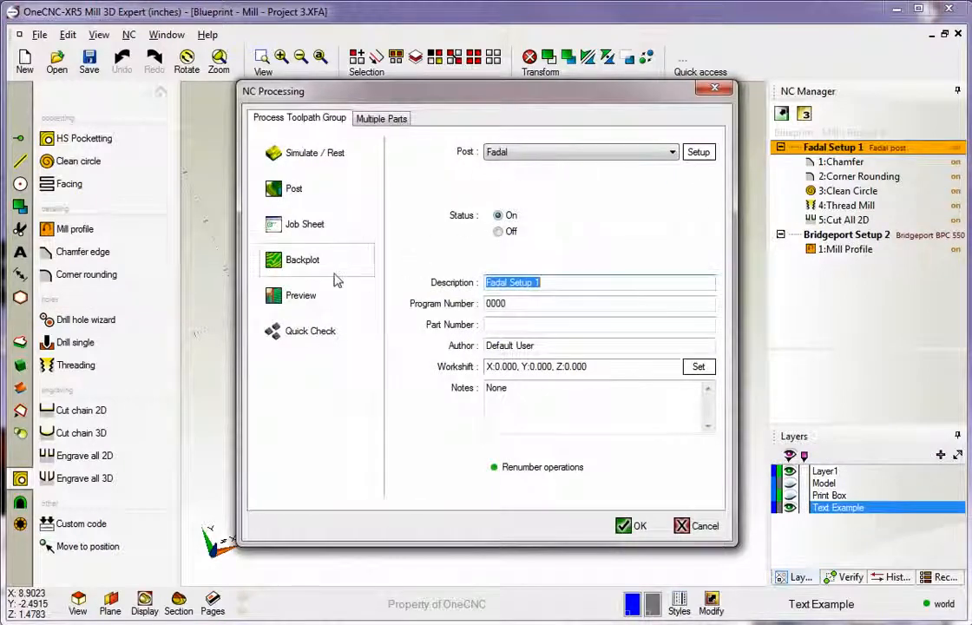
left_click(293, 189)
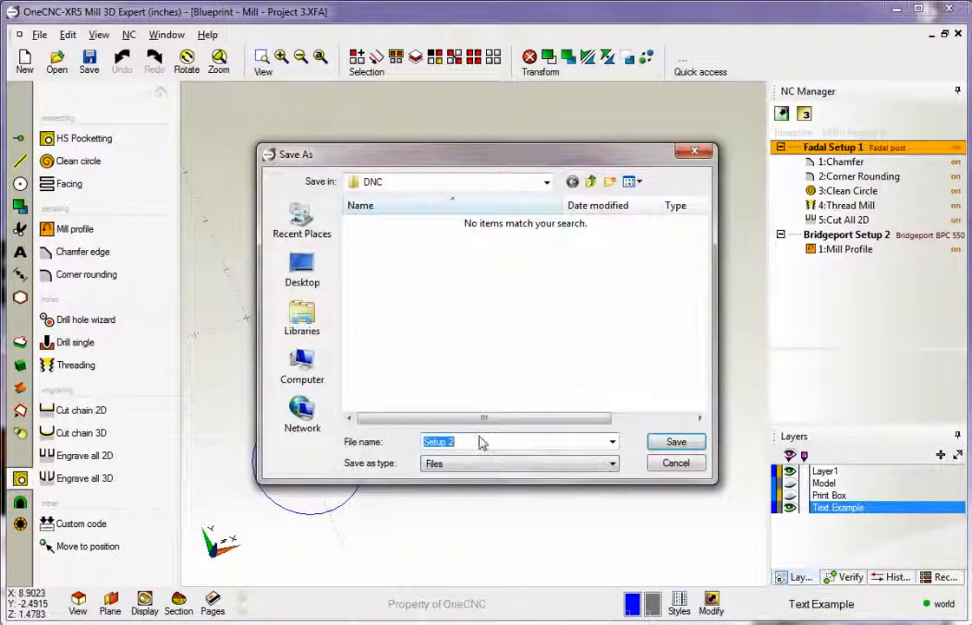
type("Setup 1")
left_click(675, 441)
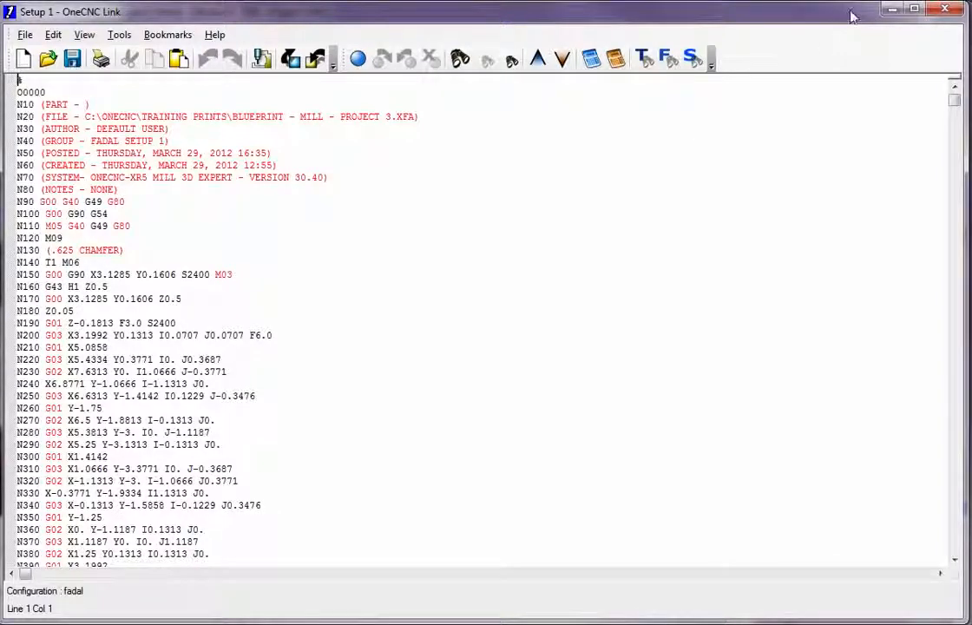
left_click(944, 13)
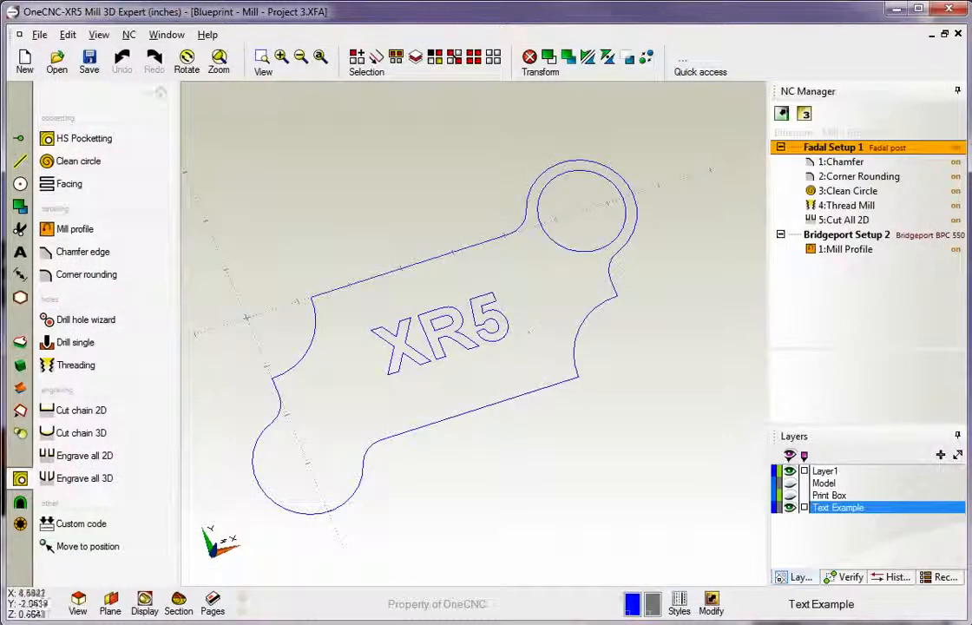
Return to the main list of tool categories and delete the Corner Rounding operation from Fadal Setup 1.
left_click(160, 93)
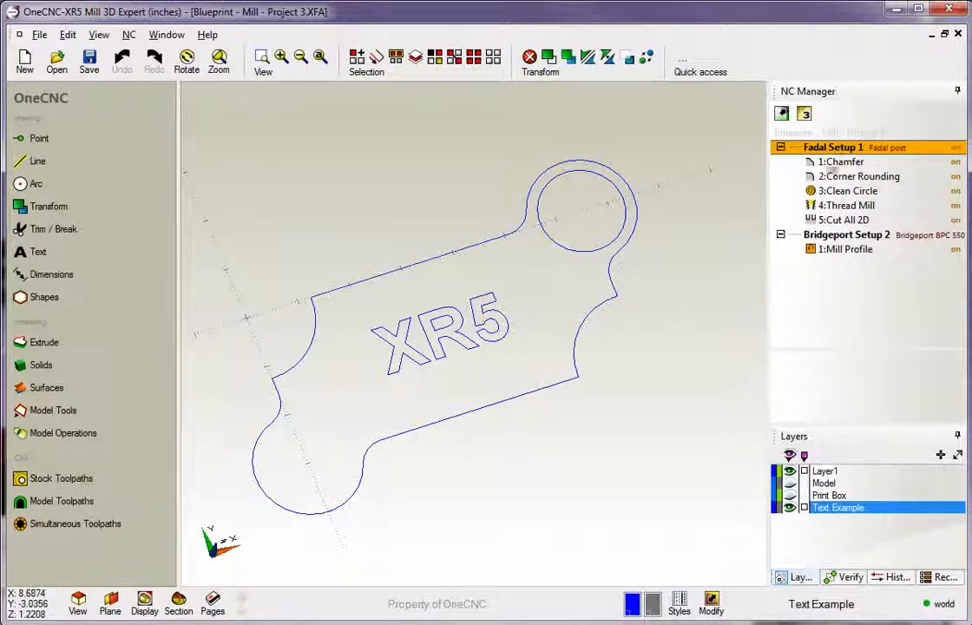
left_click(839, 163)
left_click(843, 178)
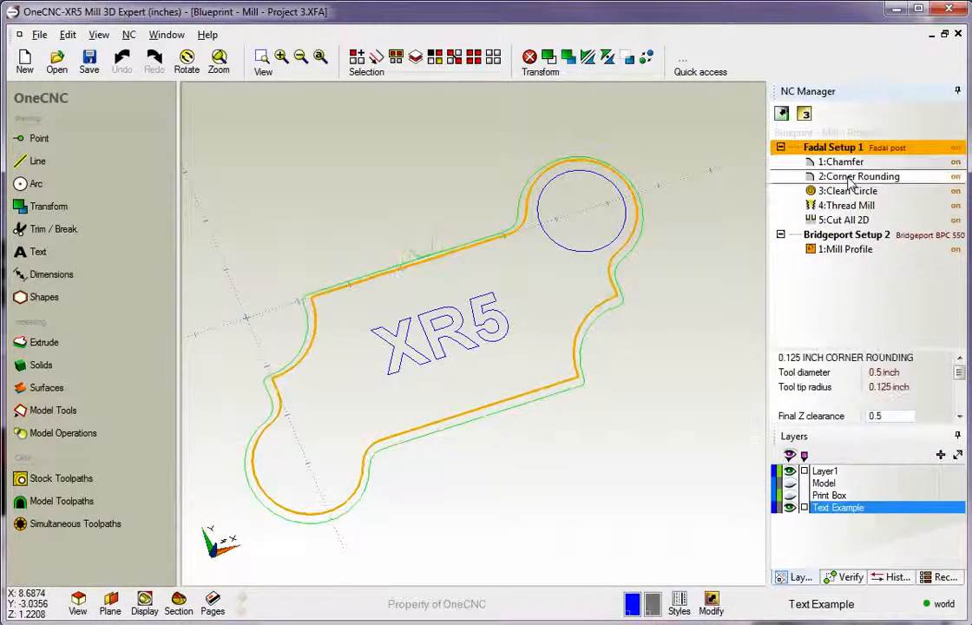
right_click(850, 179)
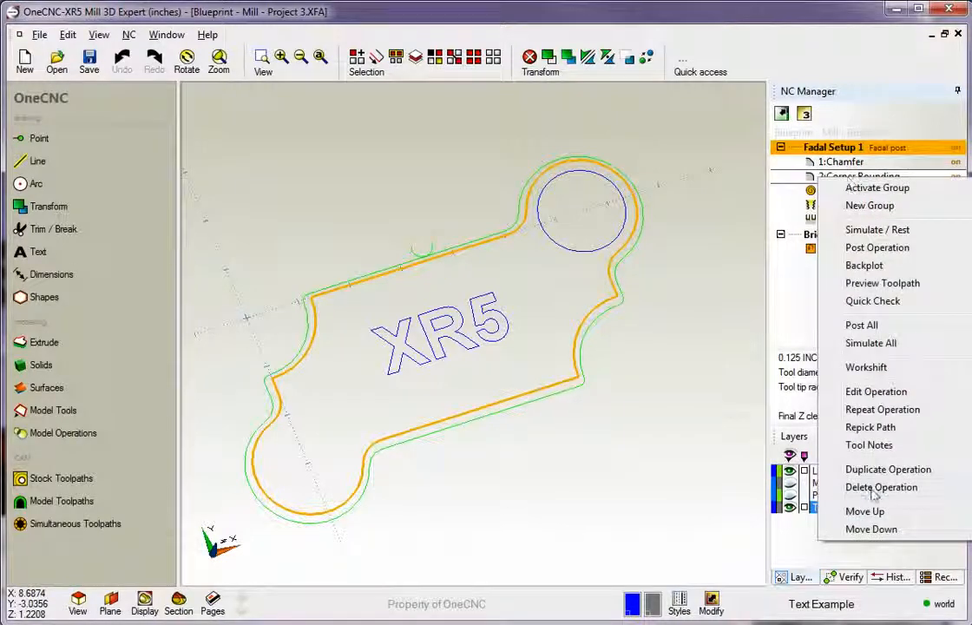
left_click(876, 488)
left_click(458, 341)
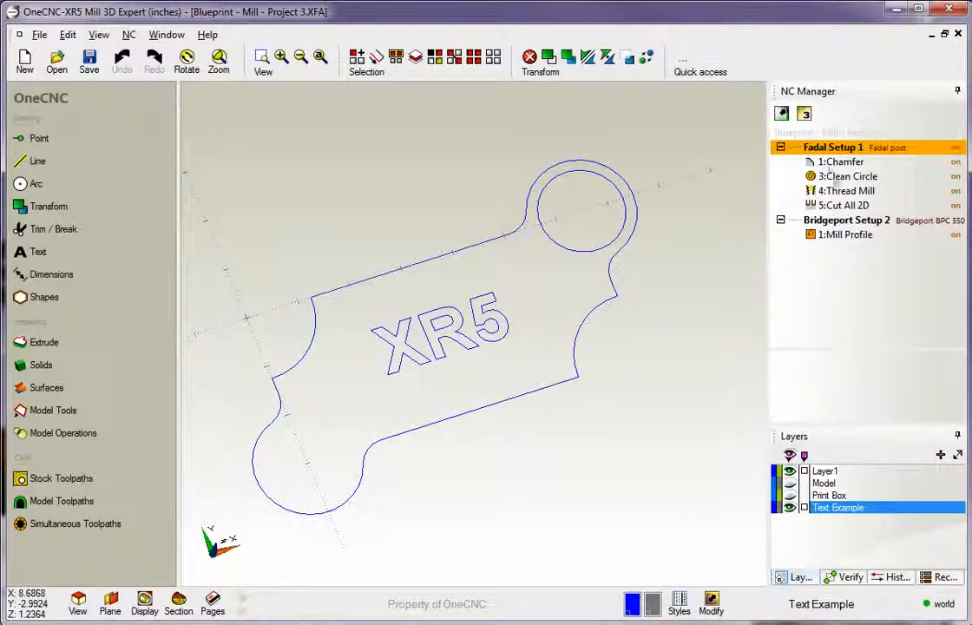
Move the Chamfer operation from Fadal Setup 1 to below Mill Profile in Bridgeport Setup 2, and collapse both groups.
left_click(837, 163)
left_click_drag(838, 167, 833, 237)
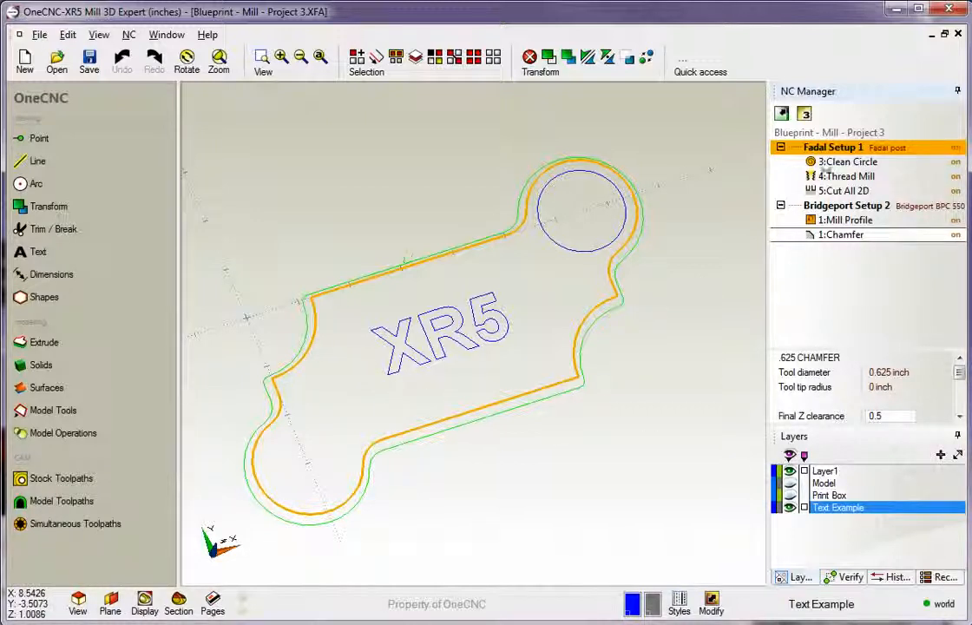
left_click(780, 207)
left_click(779, 149)
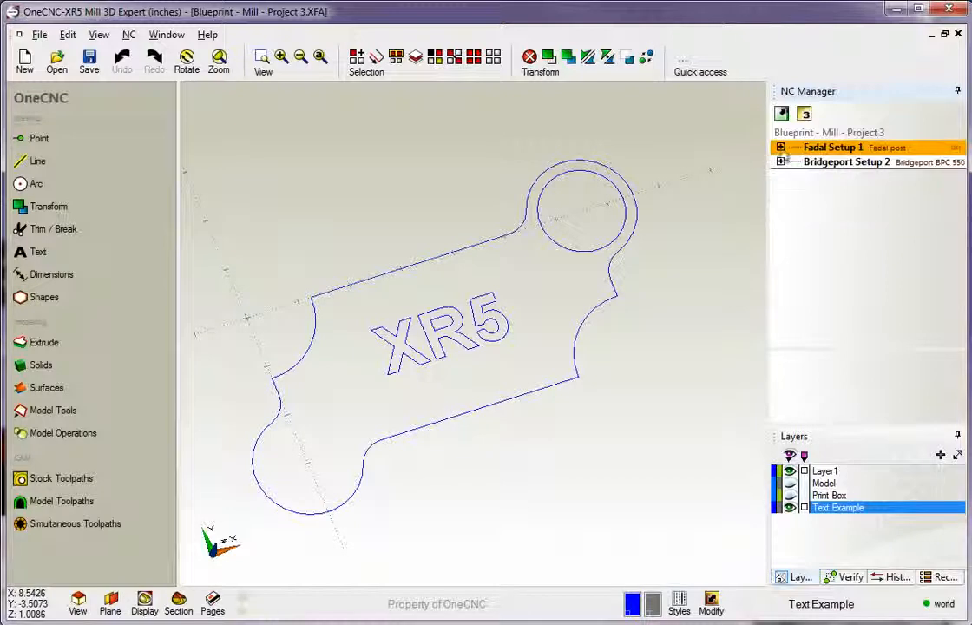